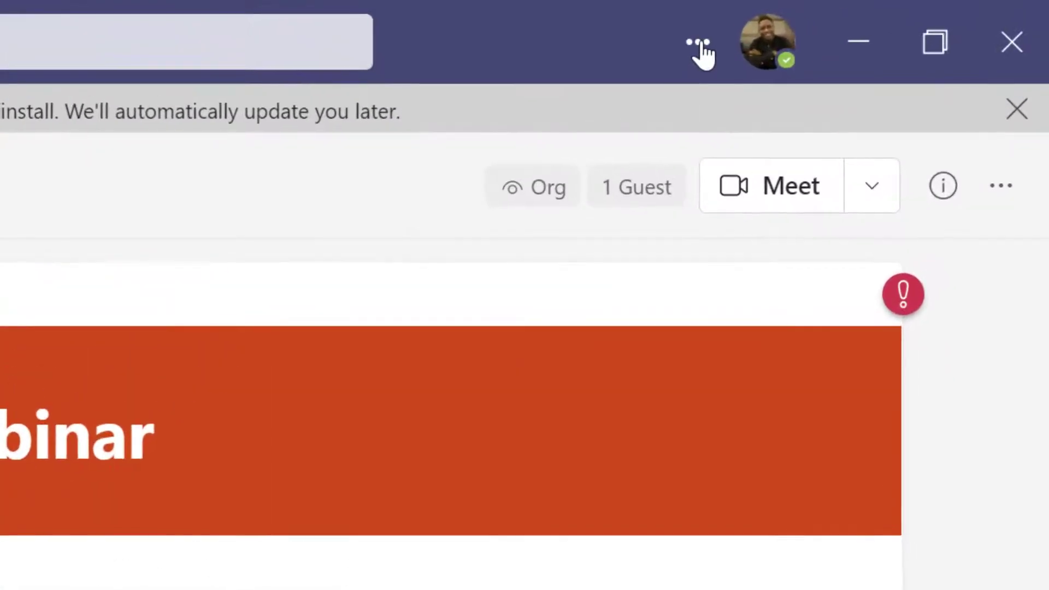
# - Open the Teams Settings and more menu to reach About
pyautogui.click(700, 44)
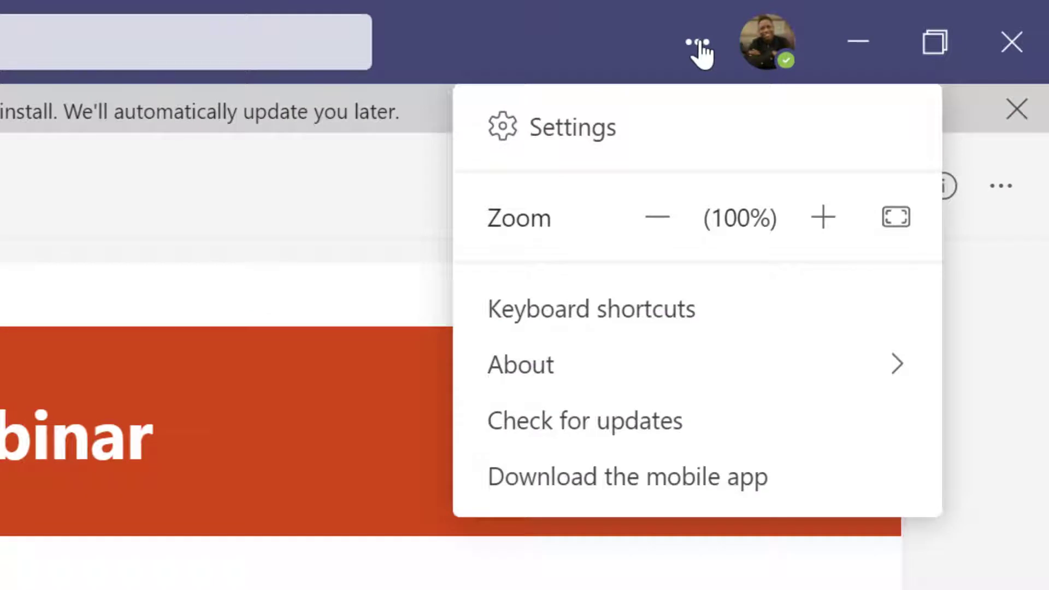
pyautogui.moveTo(613, 377)
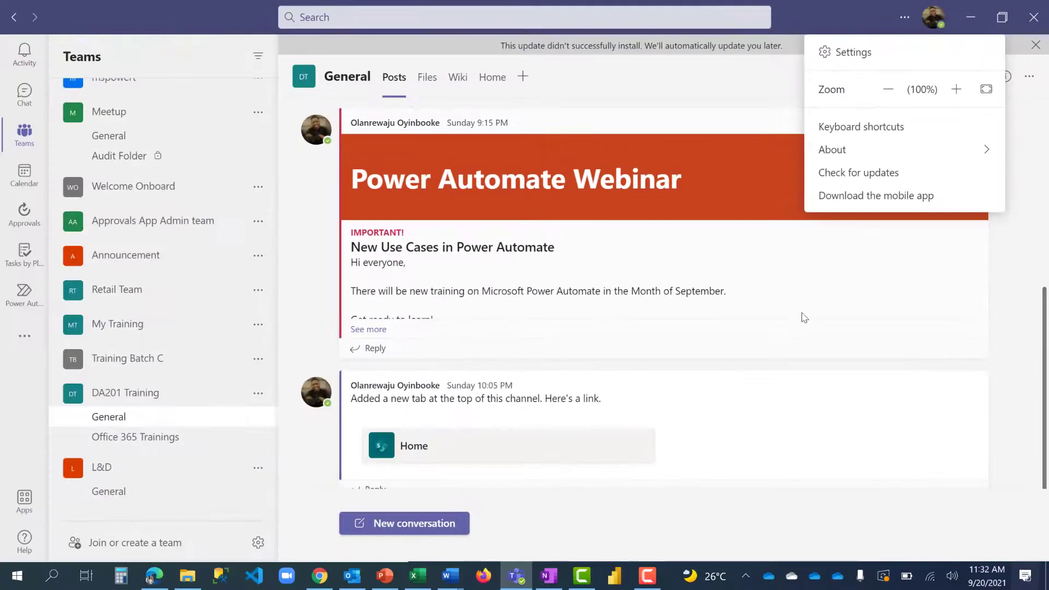
# - From the Microsoft 365 admin center's Admin centers list, launch the Teams admin center
pyautogui.hotkey('alt', 'Tab')
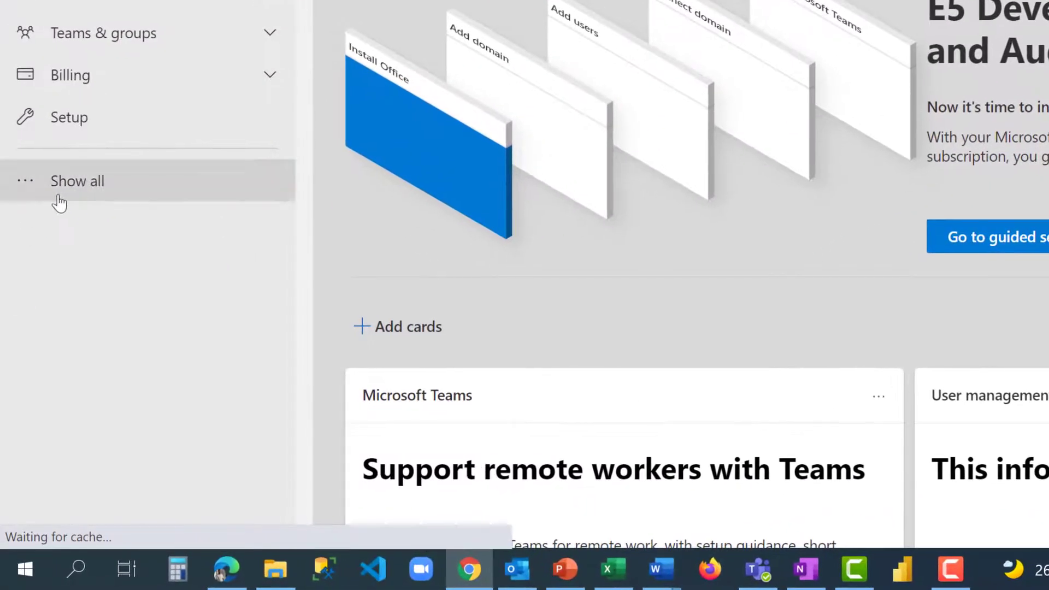
pyautogui.click(83, 181)
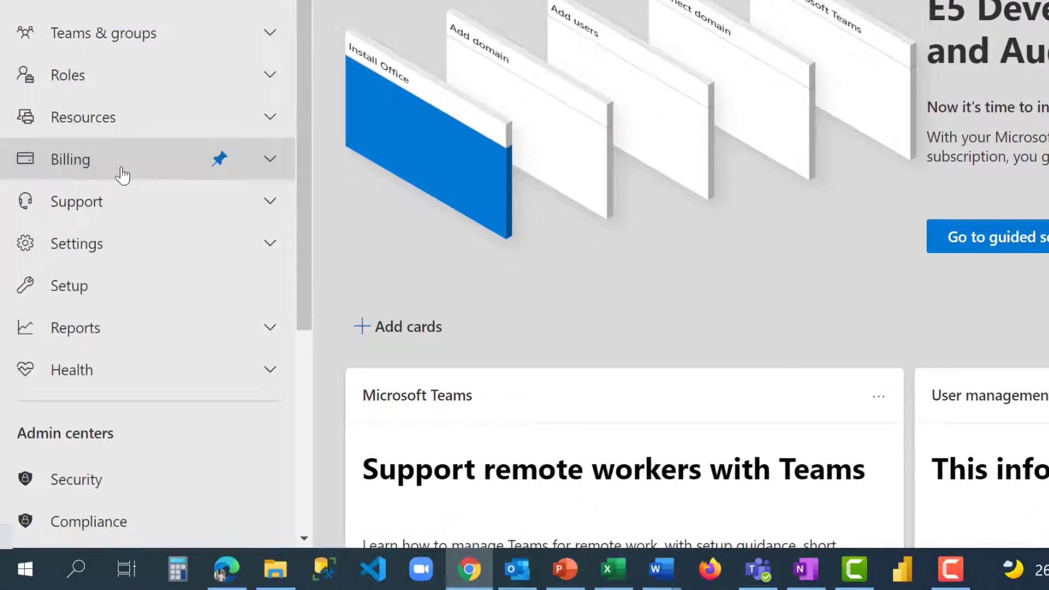
pyautogui.scroll(-5, 122, 174)
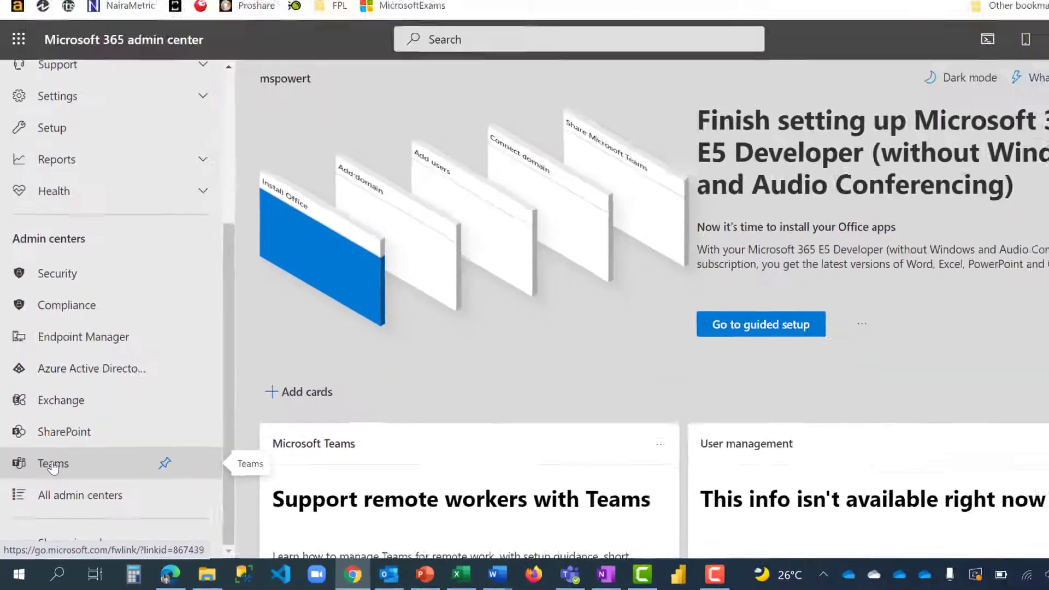
pyautogui.click(52, 465)
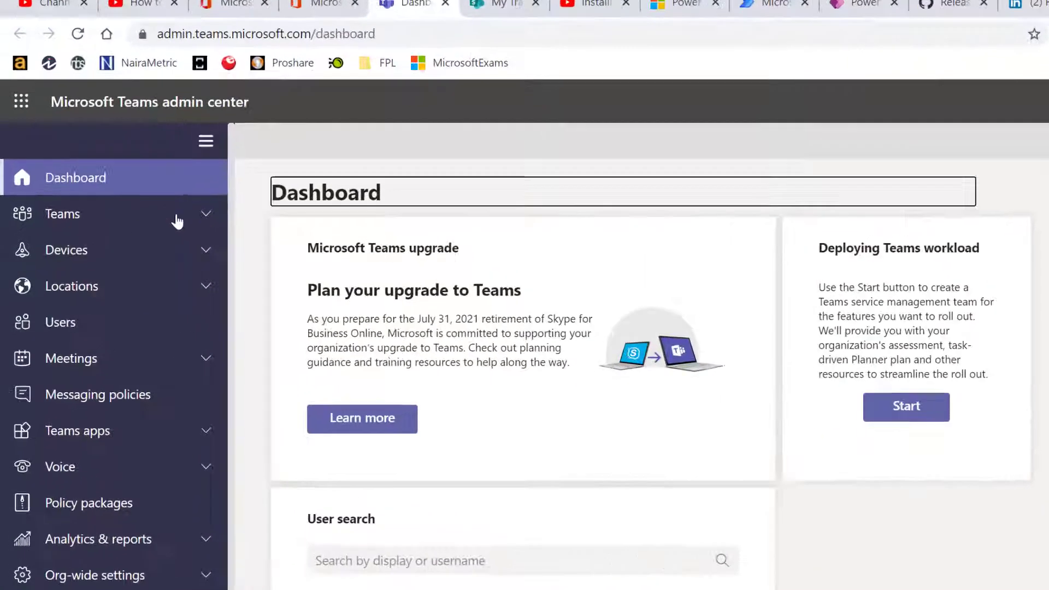
# - Go to Teams > Update policies and select the Public Preview policy
pyautogui.click(138, 184)
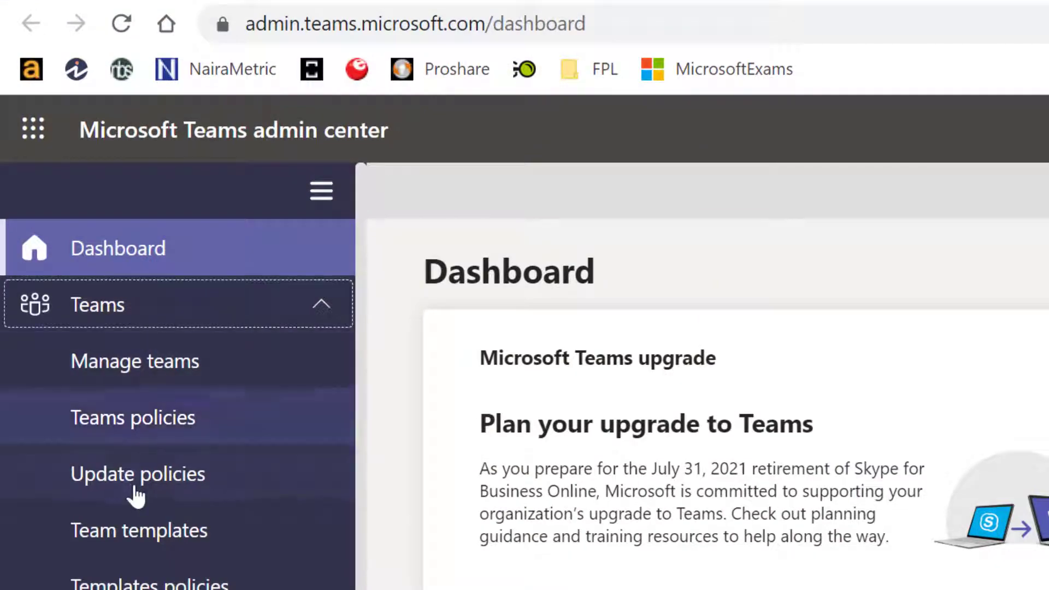
pyautogui.click(143, 481)
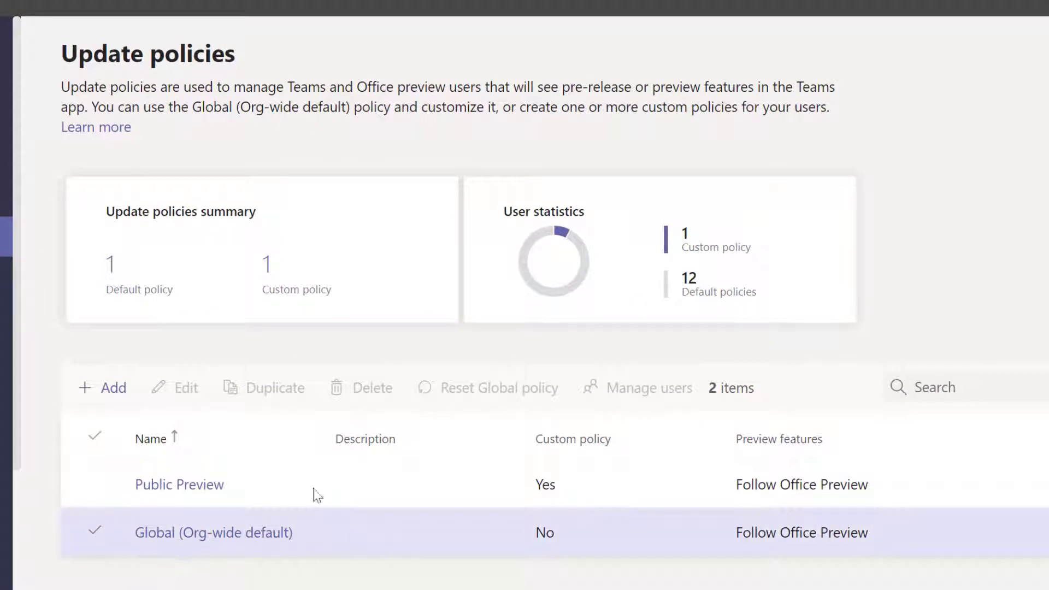
pyautogui.click(264, 486)
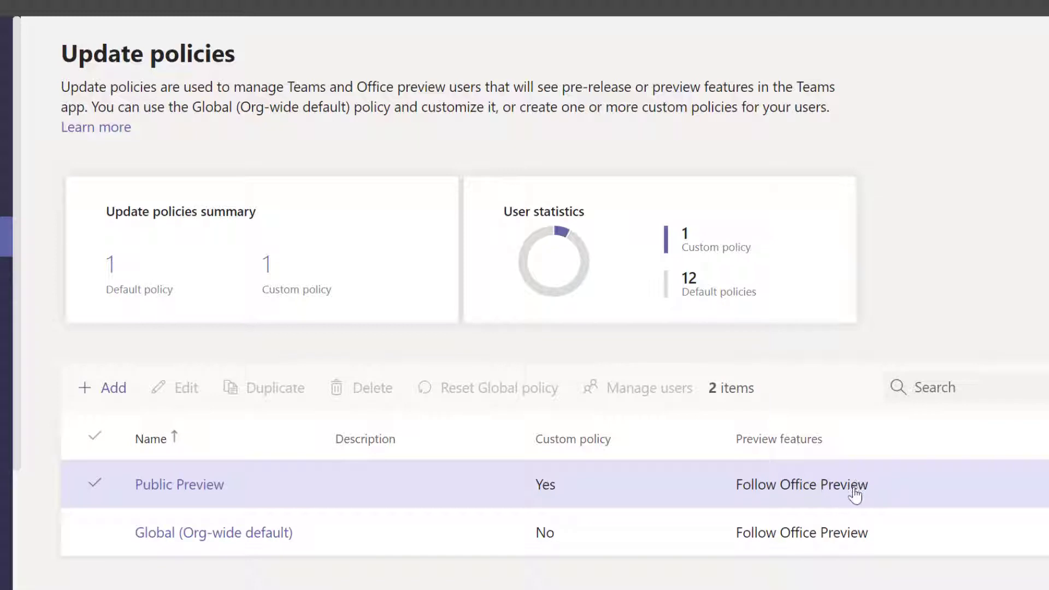
# - Edit the Public Preview policy so Show preview features is Enabled, and apply
pyautogui.click(264, 488)
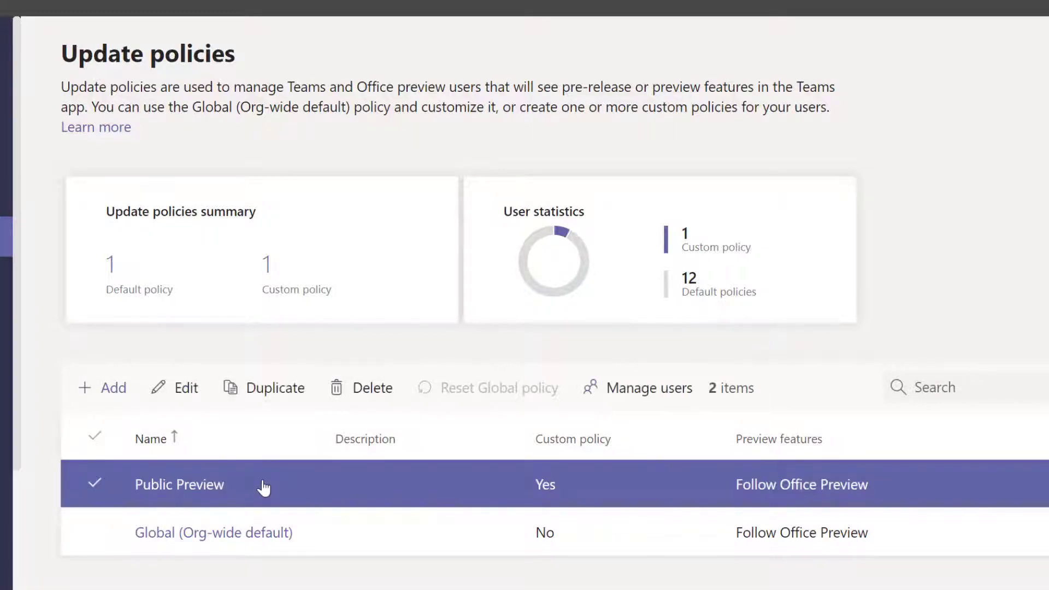
pyautogui.click(165, 389)
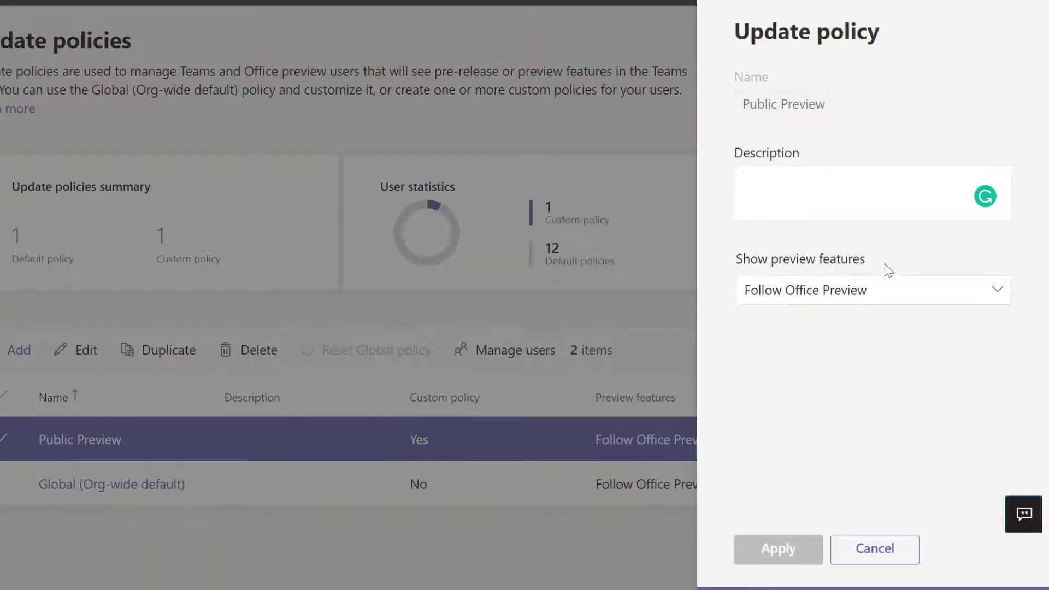
pyautogui.click(937, 294)
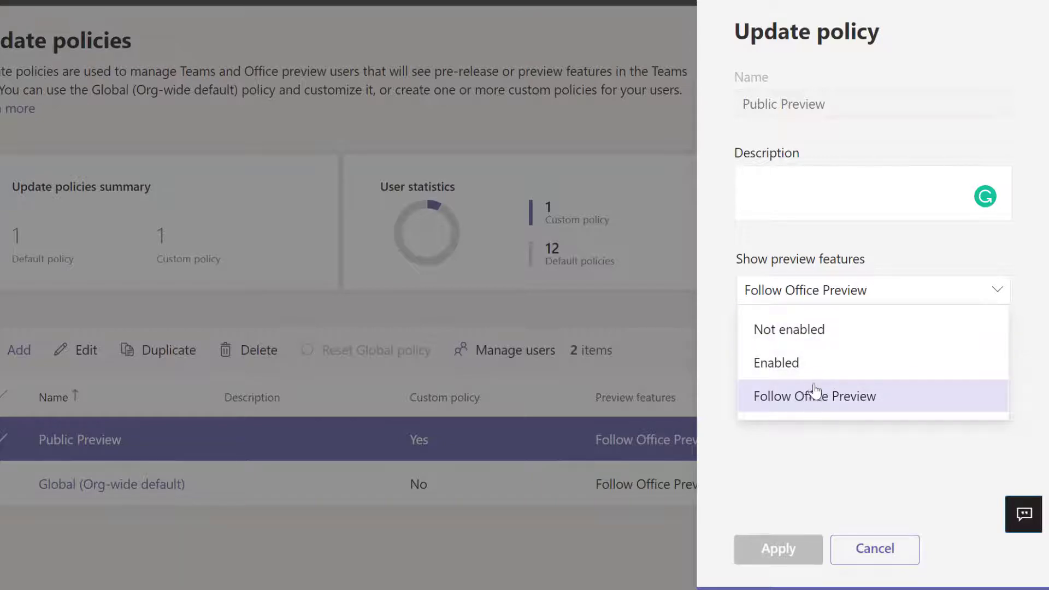
pyautogui.click(787, 365)
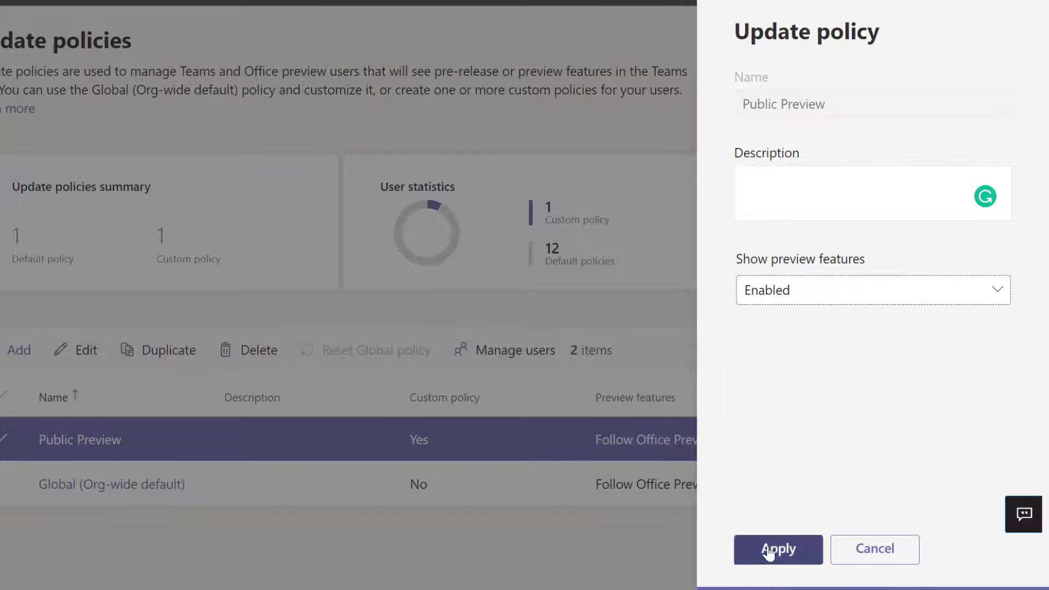
pyautogui.click(780, 549)
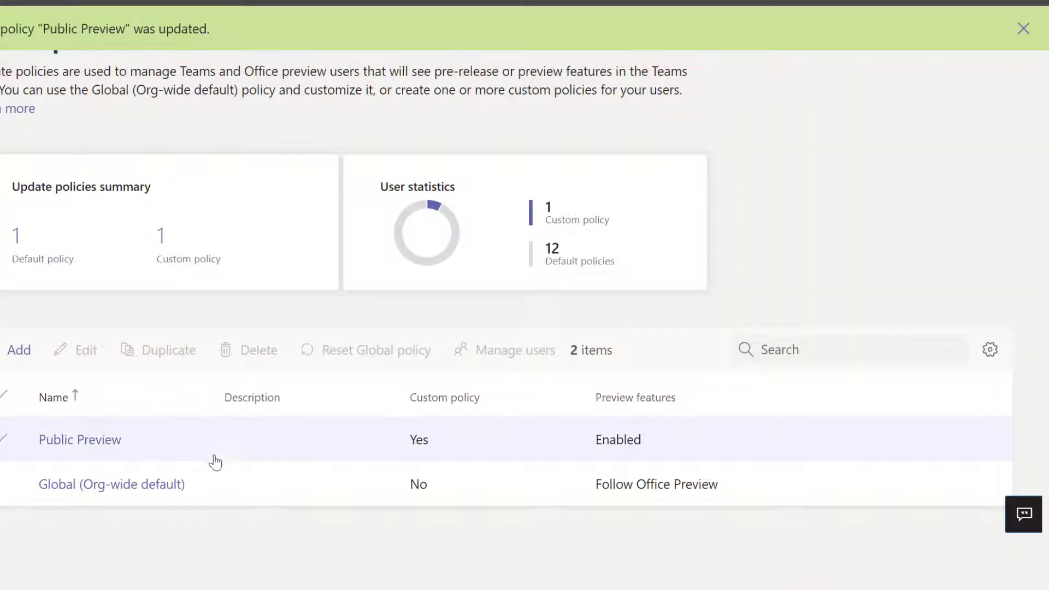
# - Search for the user by username in Manage users and assign them the Public Preview policy
pyautogui.click(234, 452)
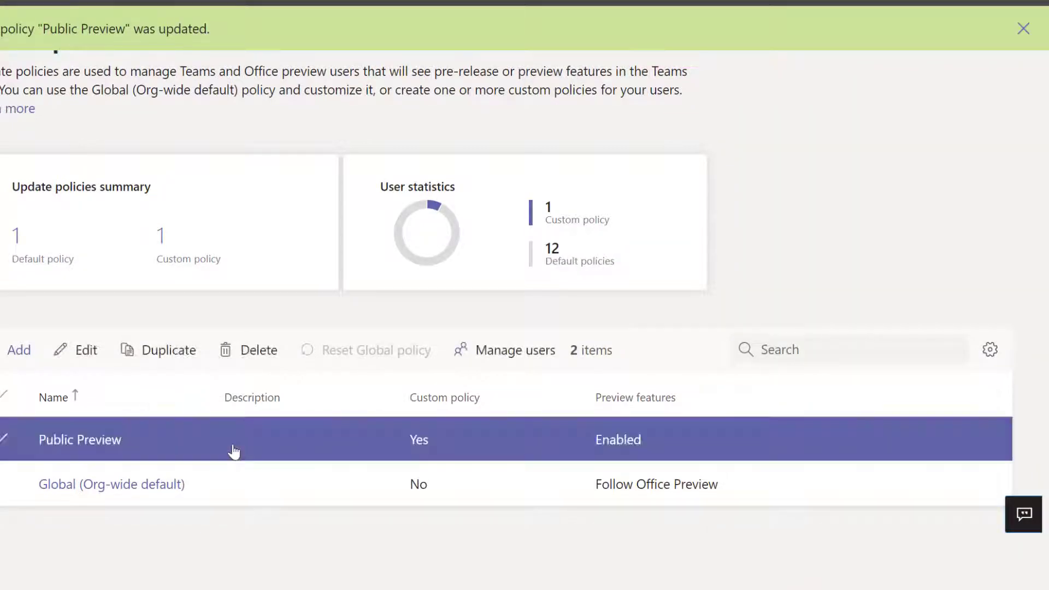
pyautogui.click(541, 357)
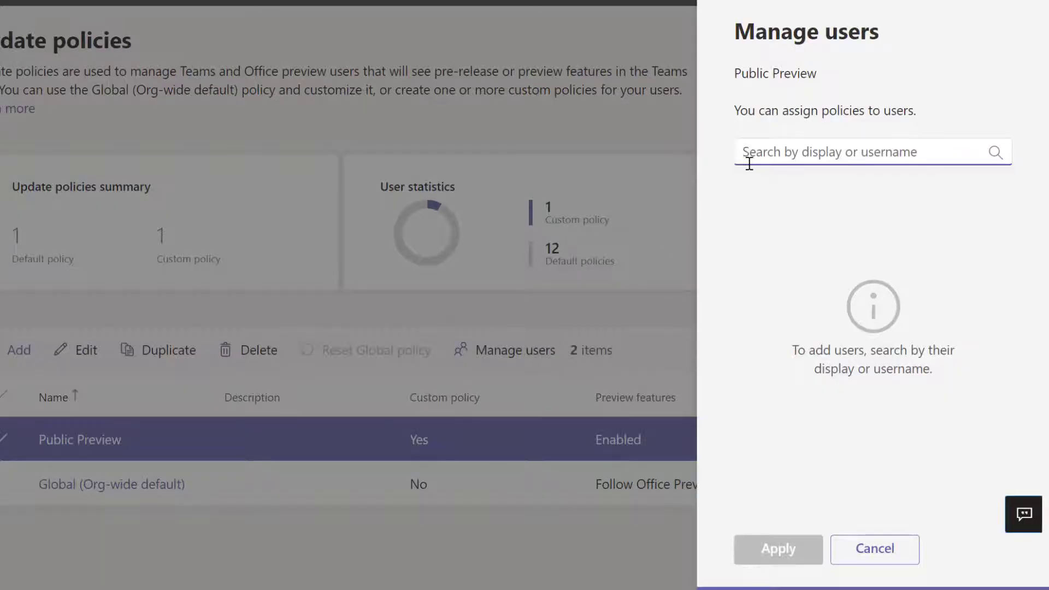
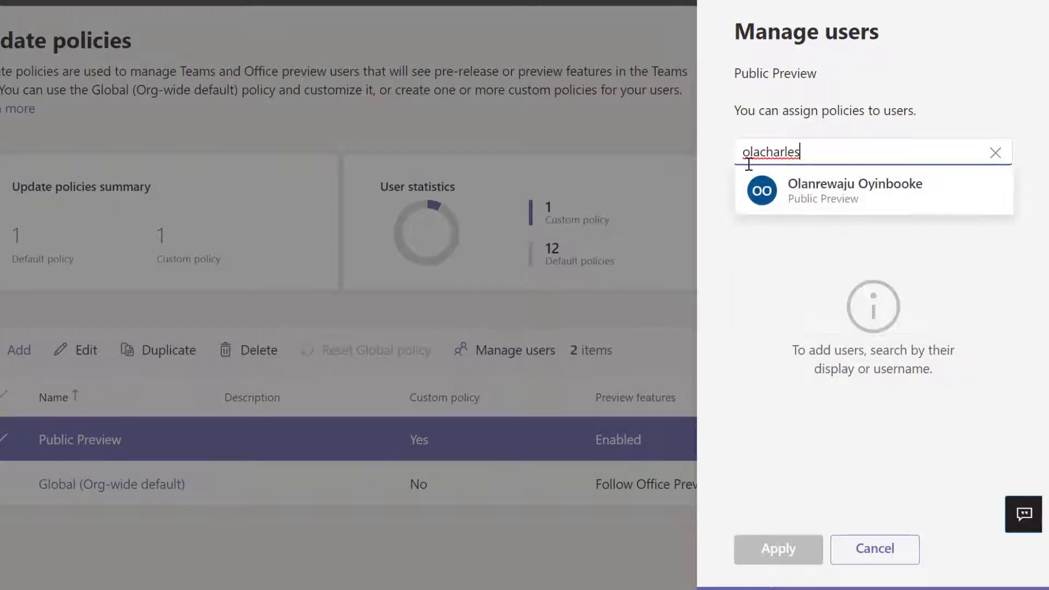
pyautogui.moveTo(841, 191)
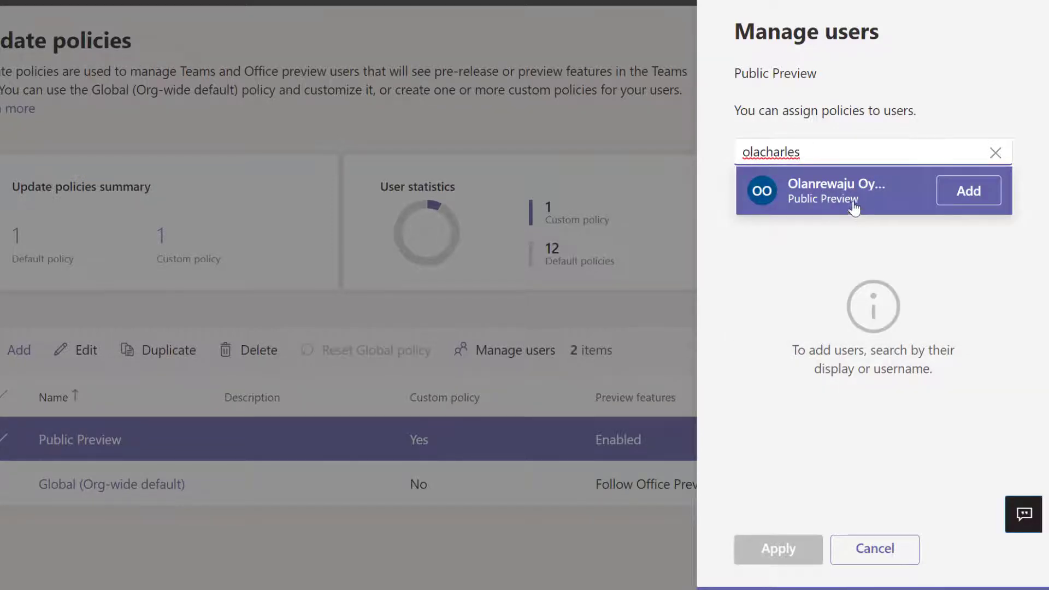
pyautogui.click(970, 197)
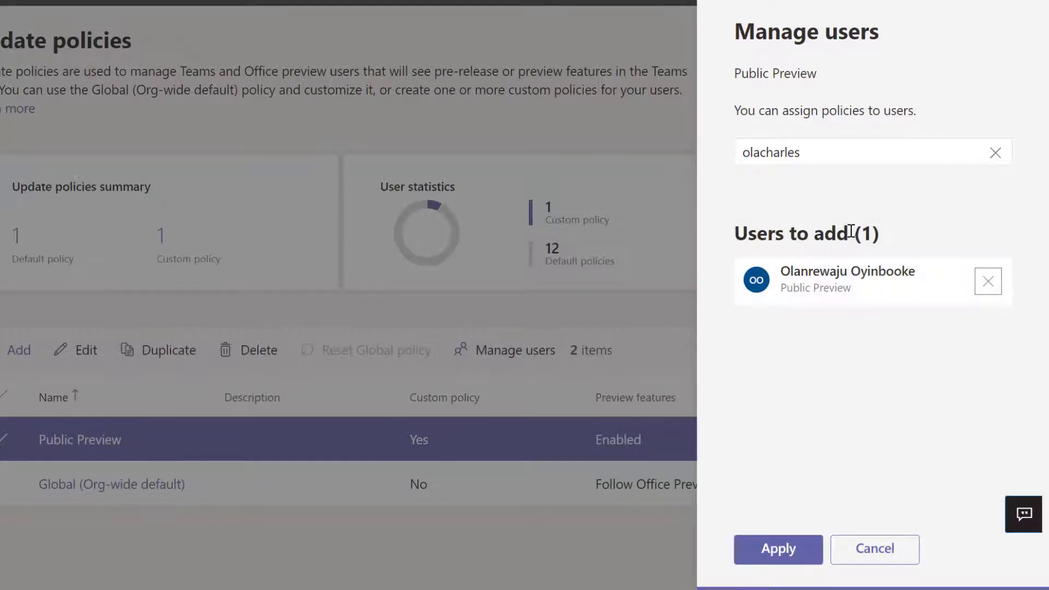
pyautogui.click(788, 549)
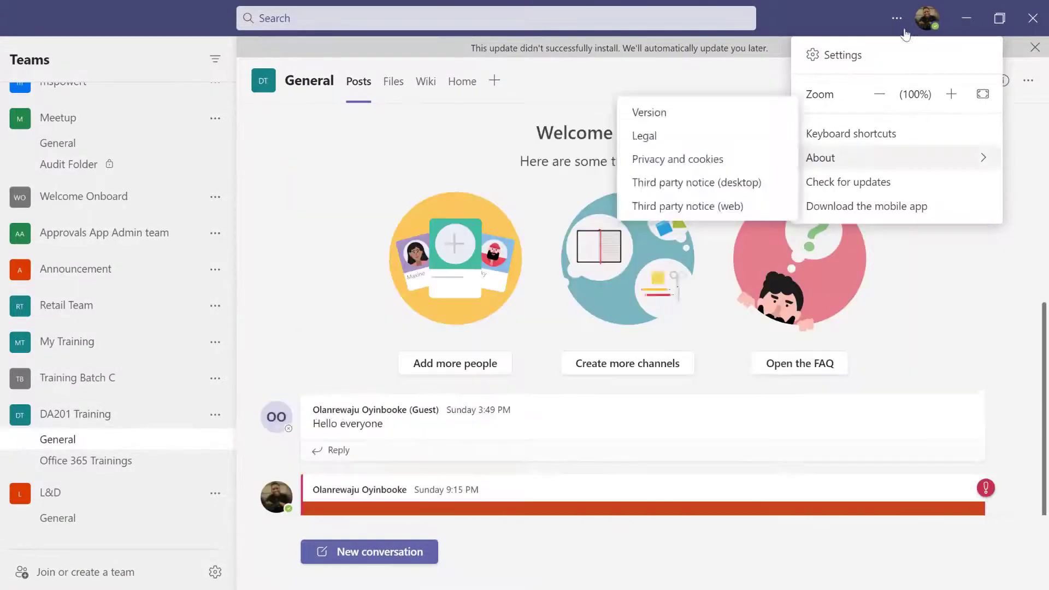
# - Run Check for updates from the Teams options menu, then reopen the menu at About
pyautogui.click(897, 18)
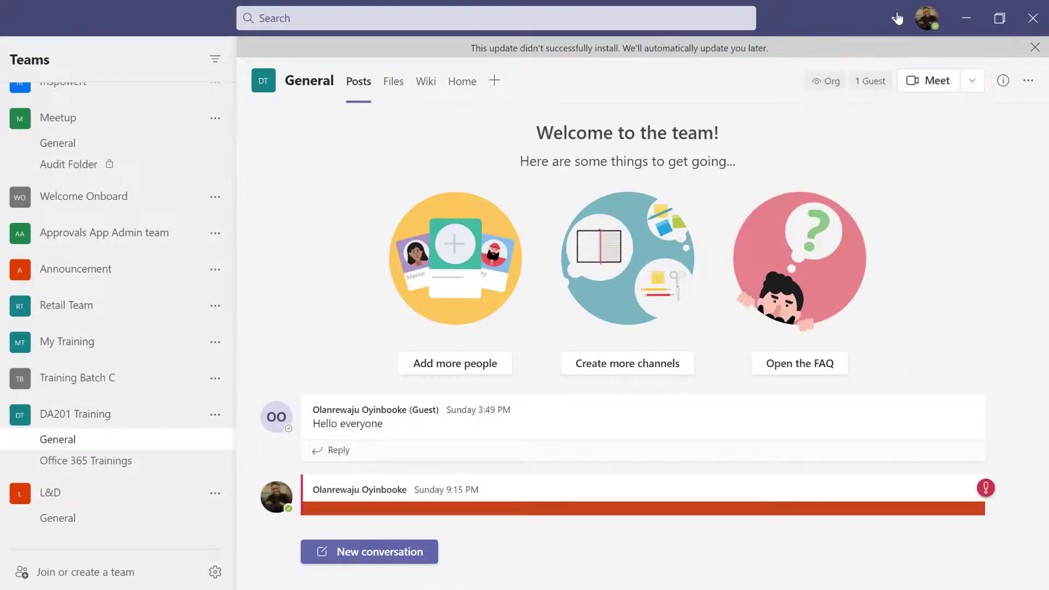
pyautogui.click(897, 18)
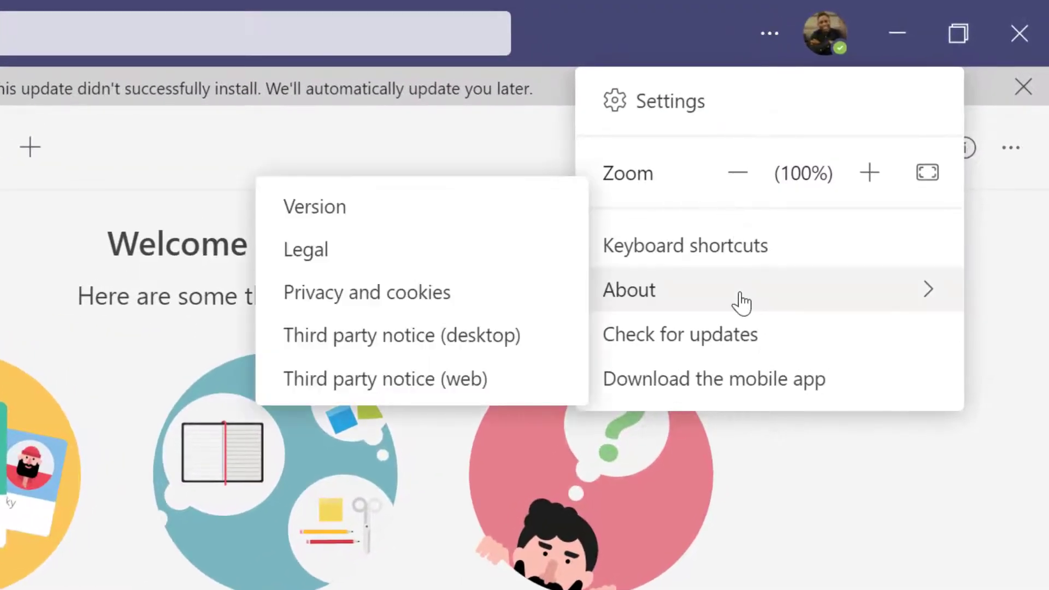
pyautogui.click(698, 344)
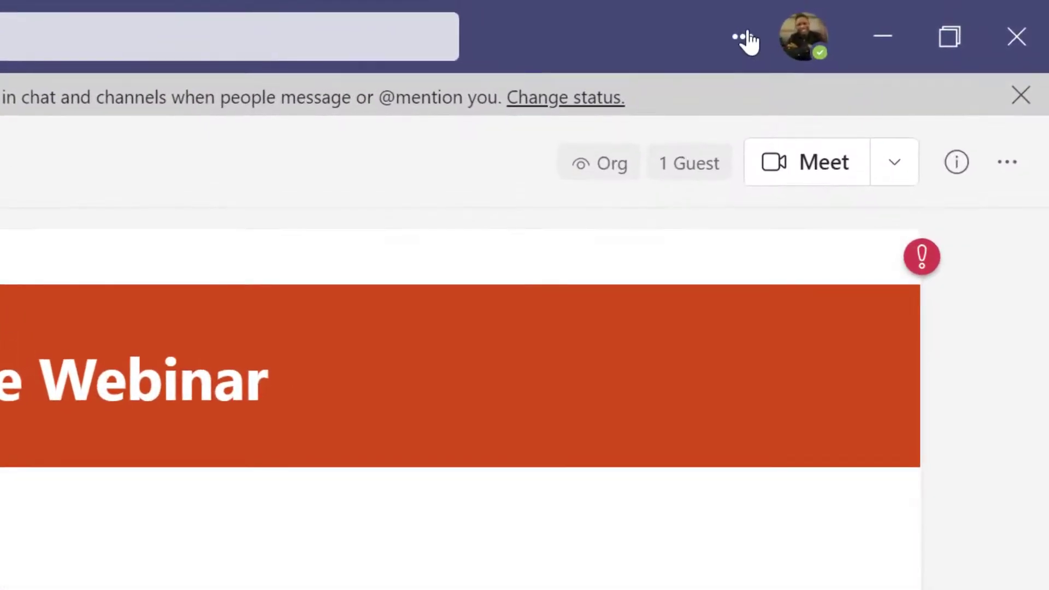
pyautogui.click(744, 37)
pyautogui.moveTo(632, 323)
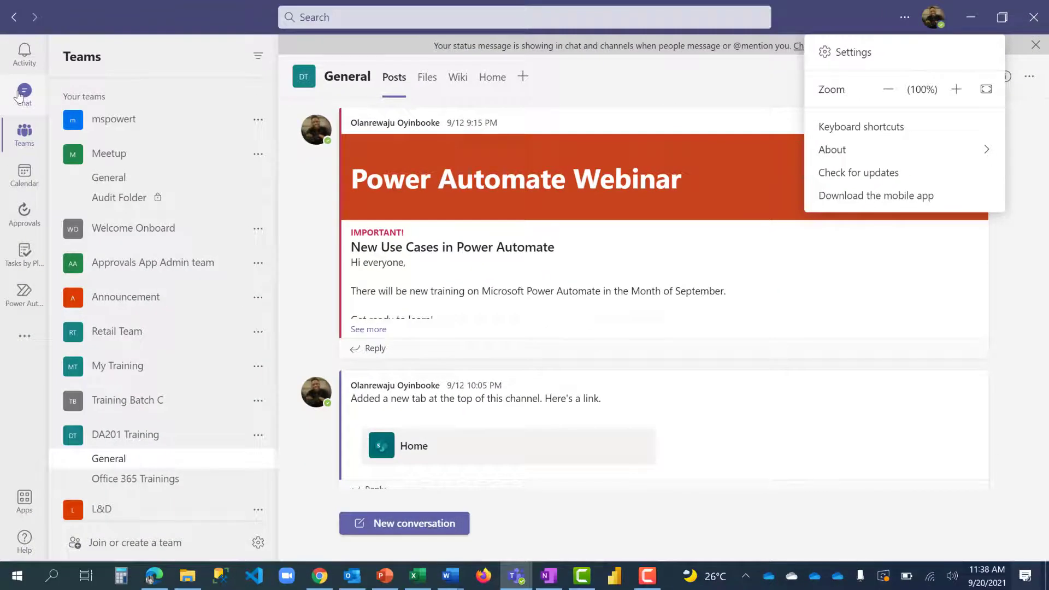
# - Open the recent one-to-one chat and look at the More options menu on 'how are you today?'
pyautogui.click(20, 95)
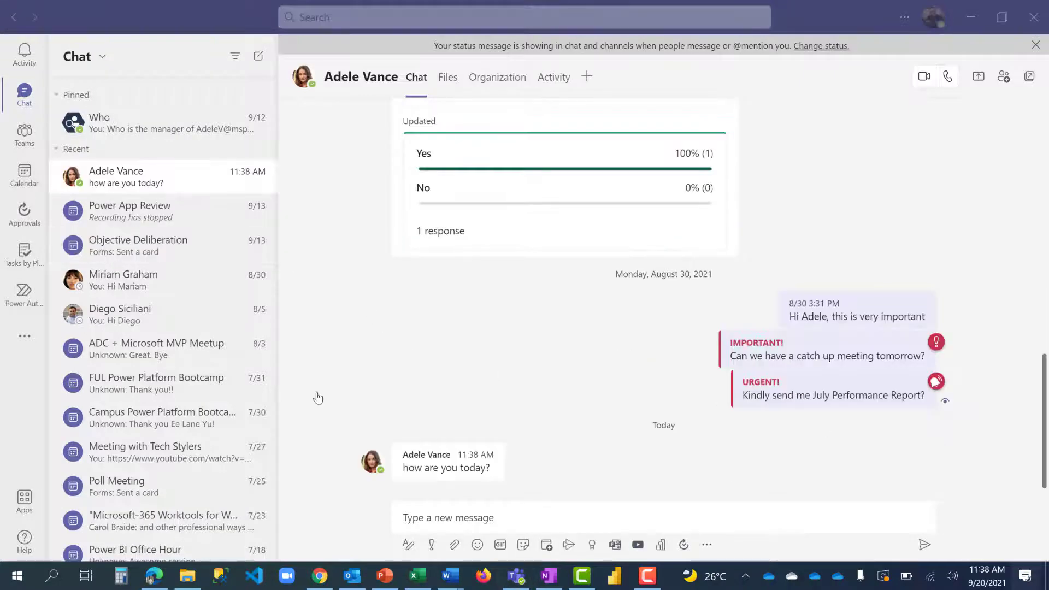
pyautogui.click(118, 178)
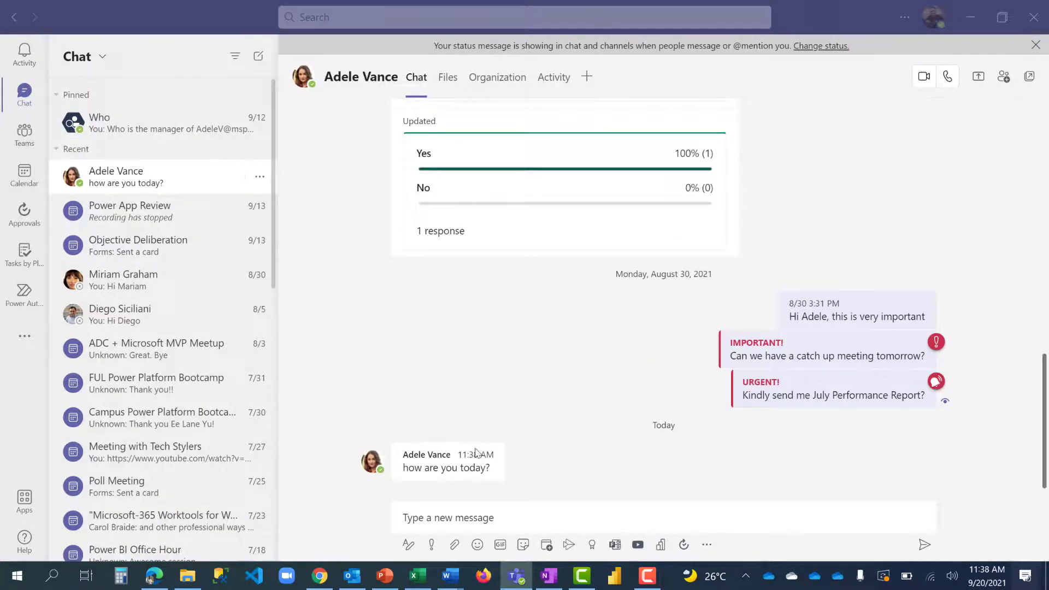
pyautogui.moveTo(378, 445)
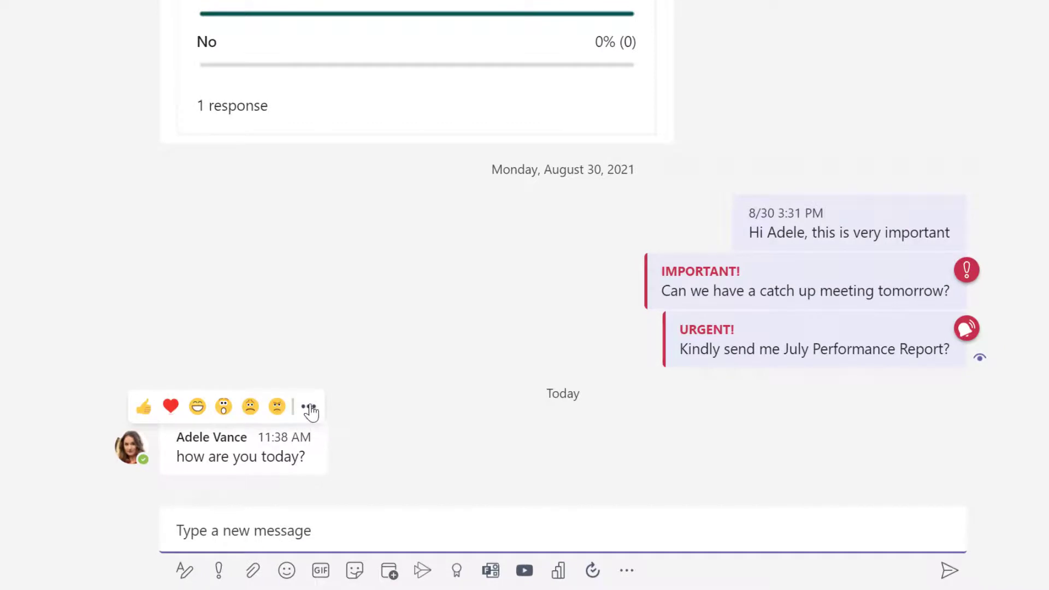
pyautogui.click(309, 408)
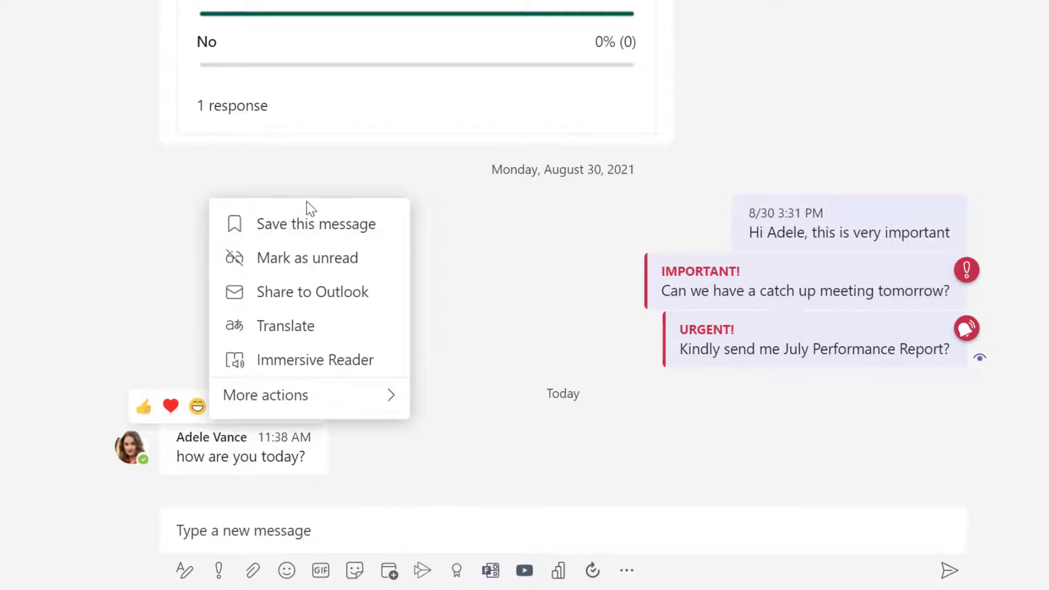
pyautogui.click(350, 469)
pyautogui.moveTo(306, 432)
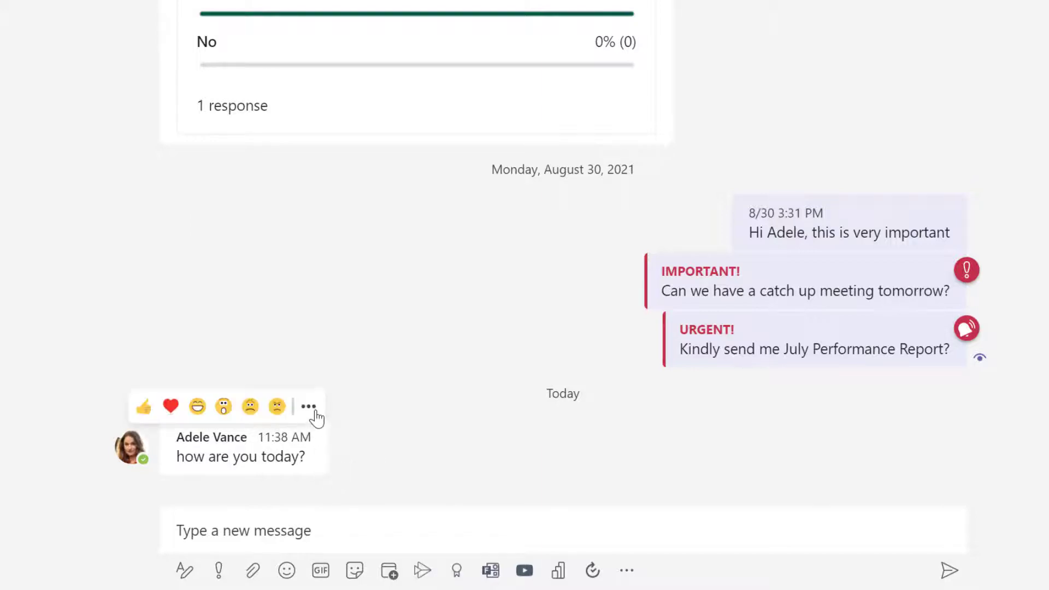
pyautogui.click(314, 411)
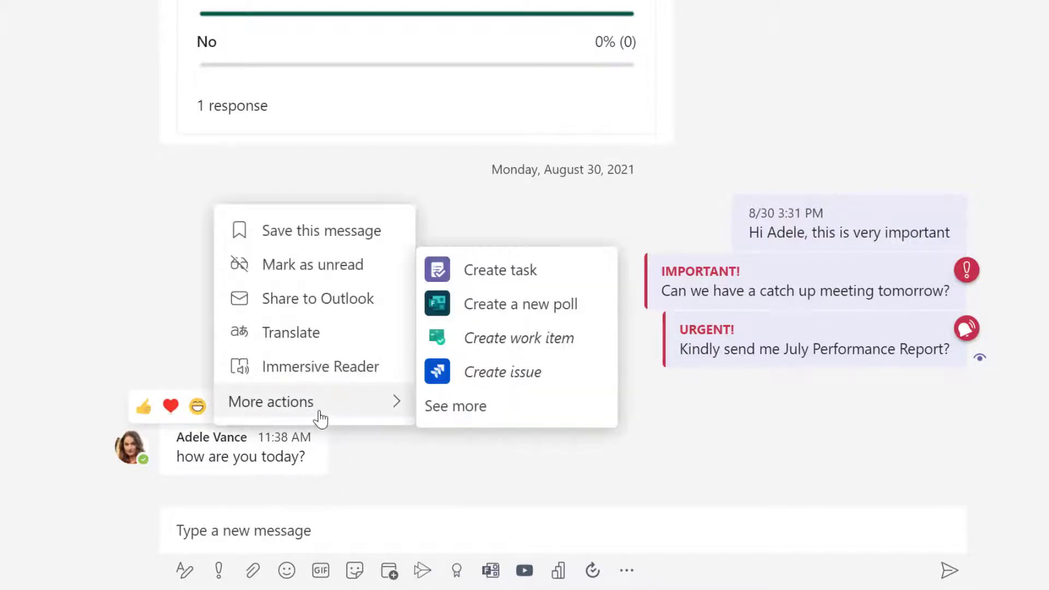
pyautogui.click(452, 502)
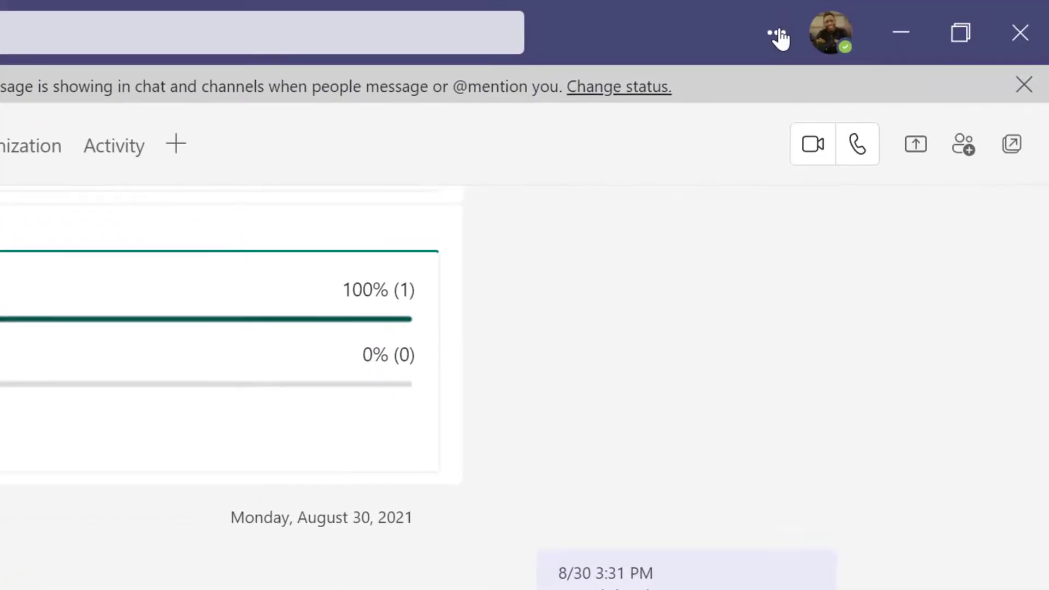
# - Switch the Teams desktop app to Public preview via About > Public preview
pyautogui.click(805, 1)
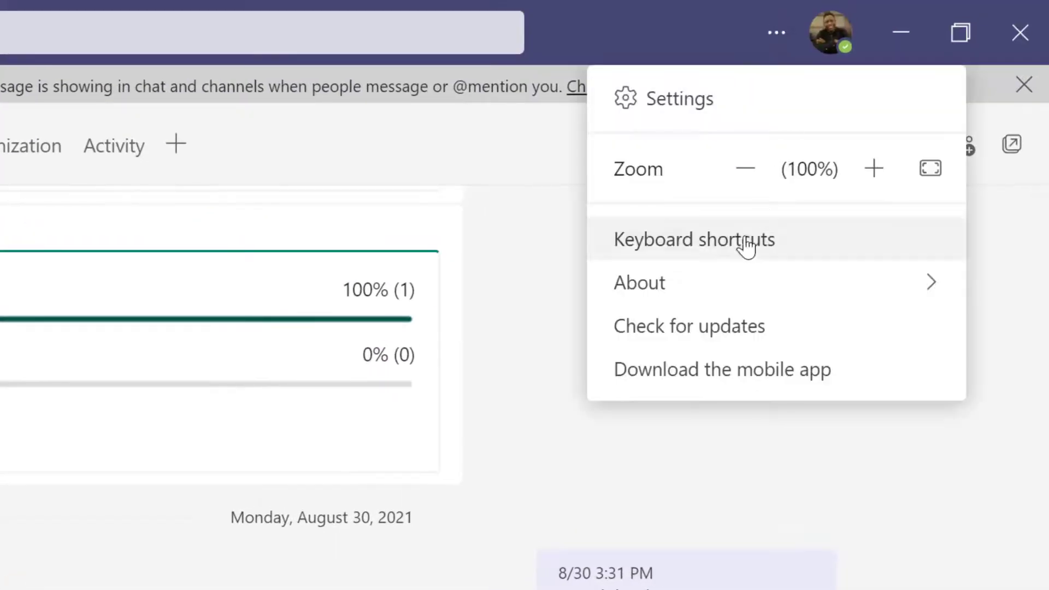
pyautogui.moveTo(750, 248)
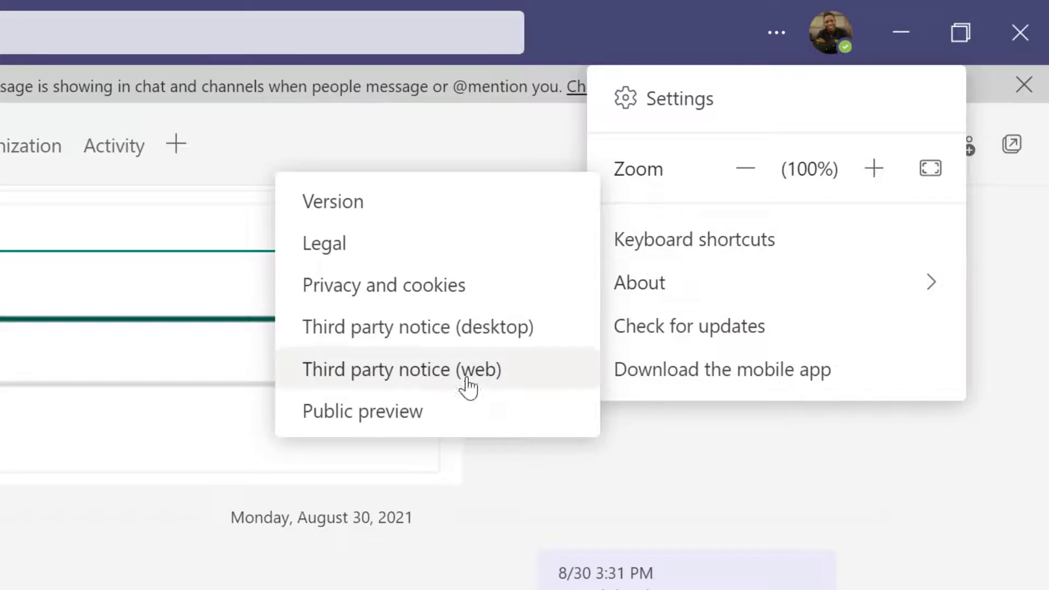
pyautogui.click(373, 417)
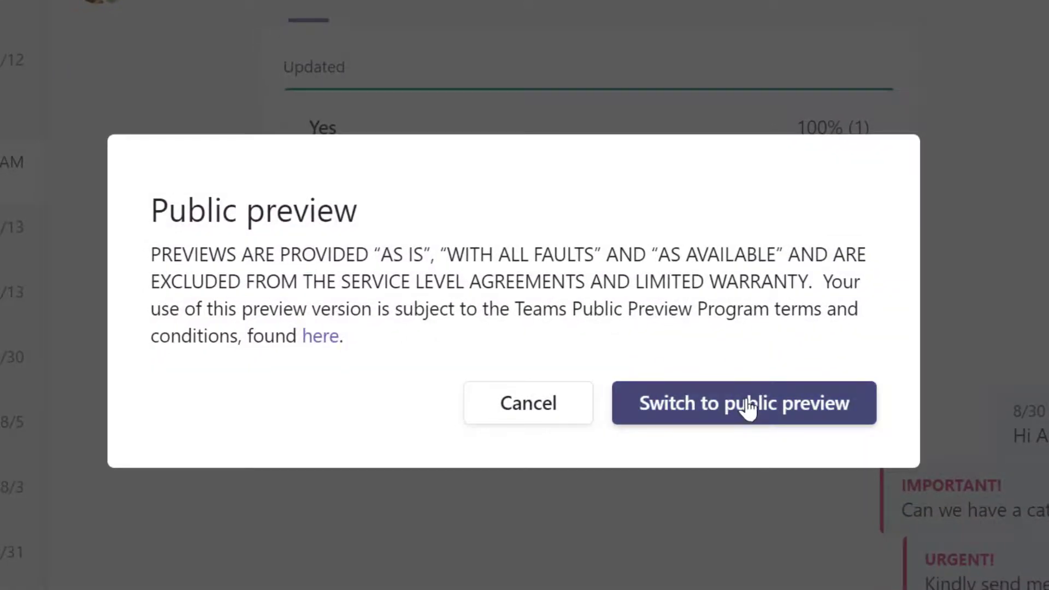
pyautogui.click(747, 407)
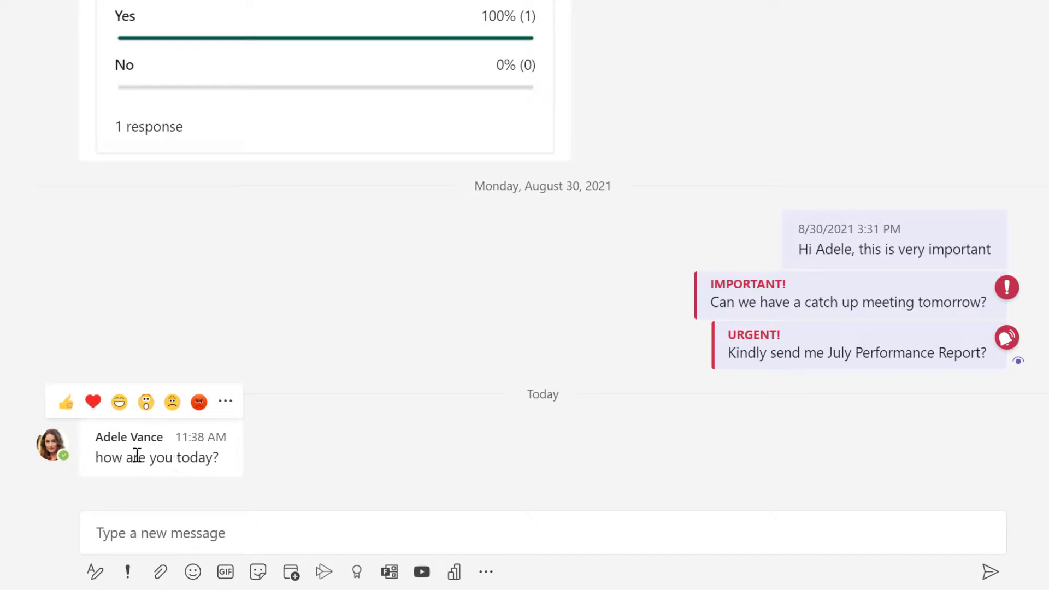
# - Reply 'I am good' to the 'how are you today?' message and send it
pyautogui.click(227, 403)
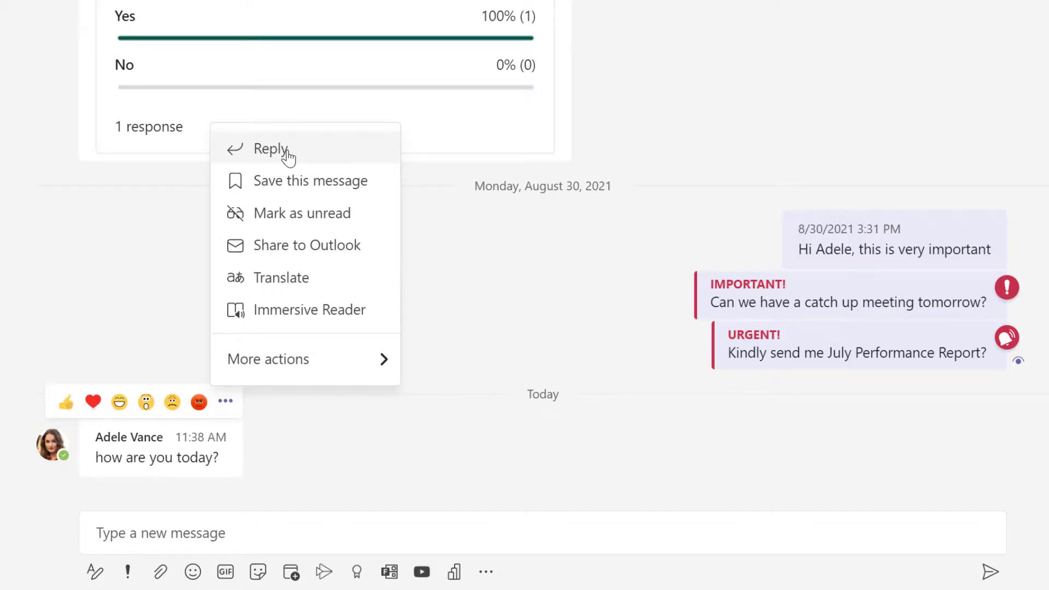
pyautogui.click(288, 157)
pyautogui.write('I am good')
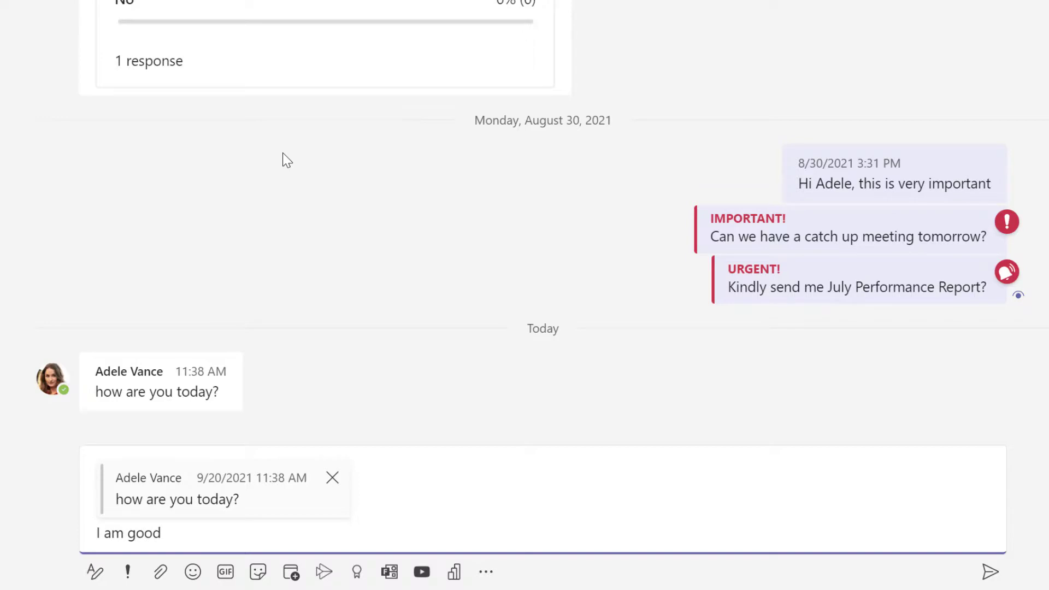
pyautogui.press('Return')
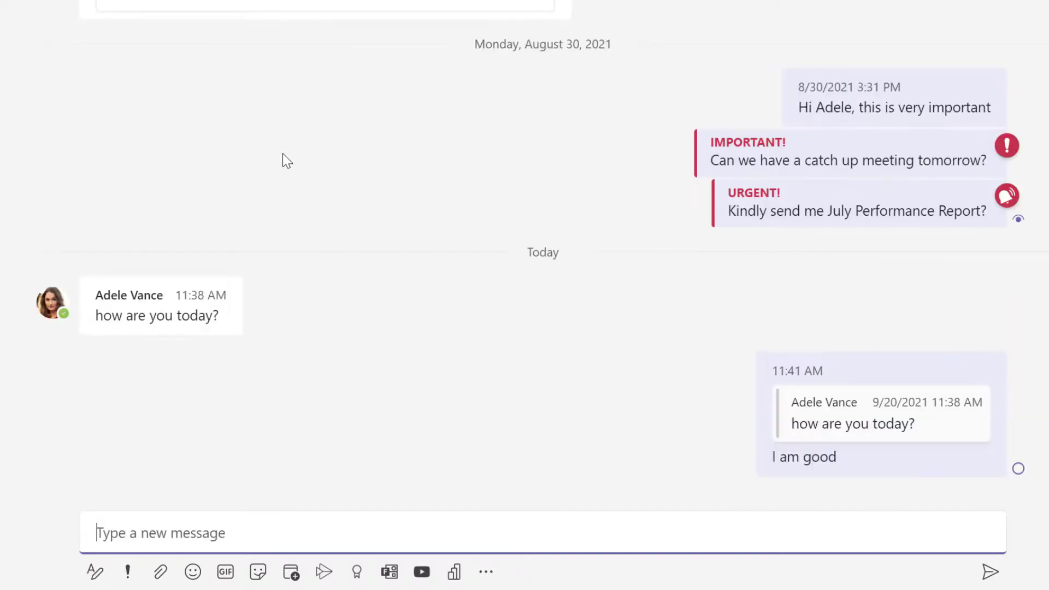